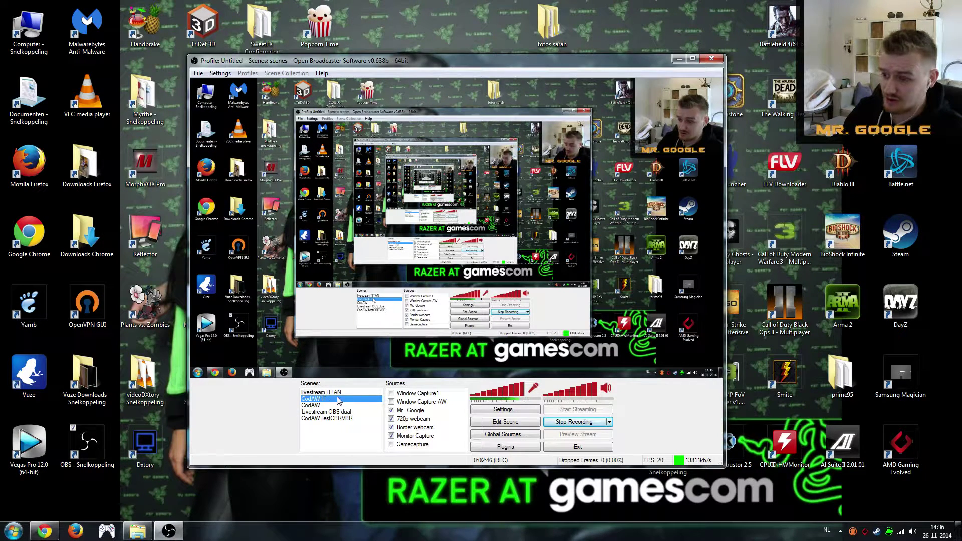
# - Step through the Mr. Google, 720p webcam, Border webcam and Monitor Capture sources in the CodAW1 scene
pyautogui.click(419, 411)
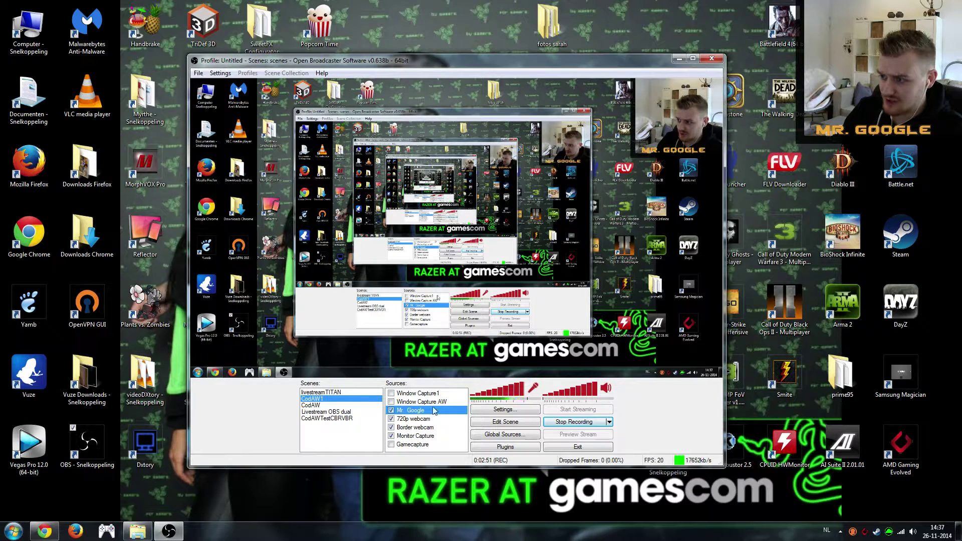
pyautogui.press('Down')
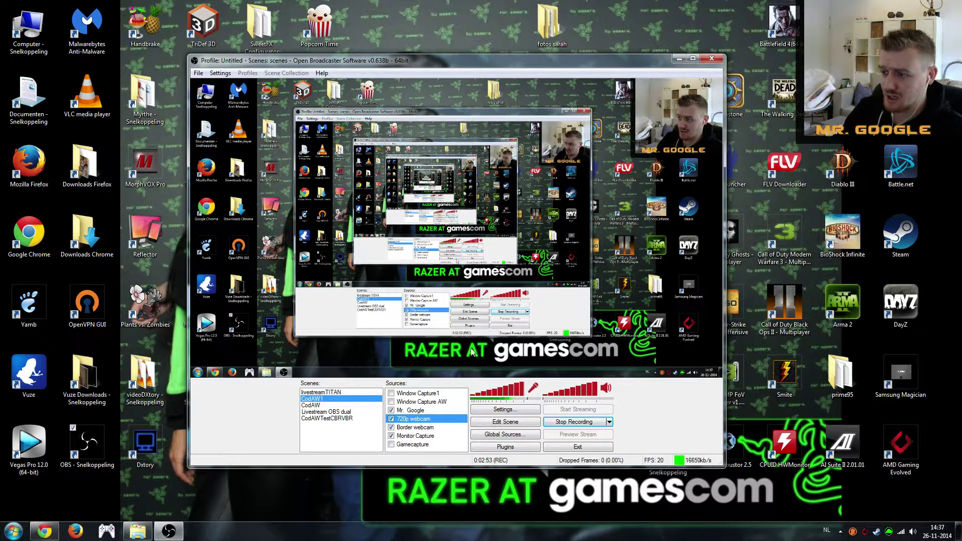
pyautogui.press('Down')
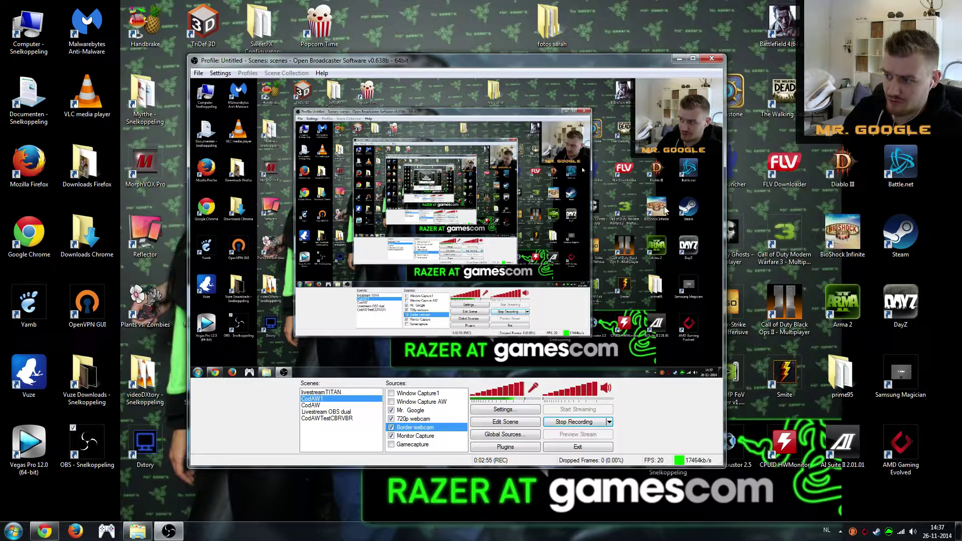
pyautogui.click(421, 437)
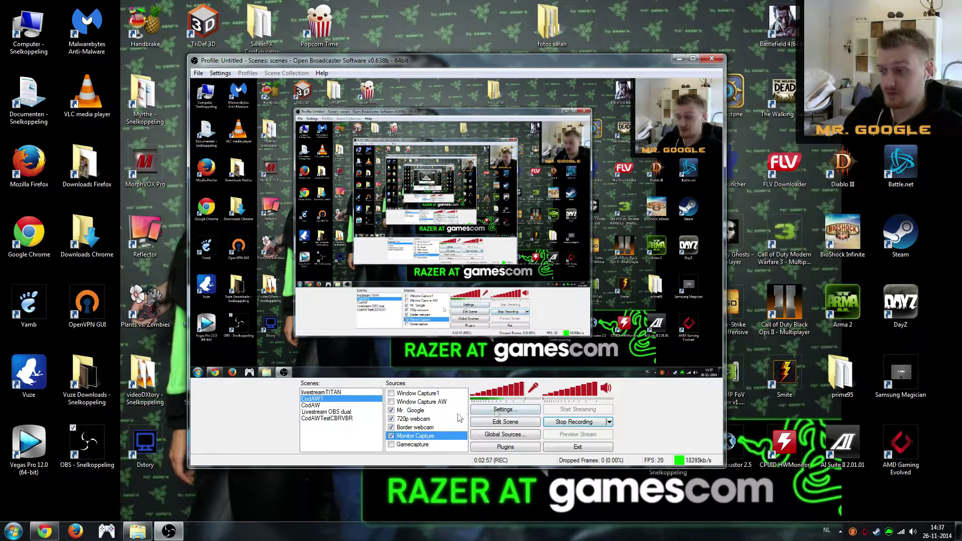
# - Open the Encoding settings and switch the encoder to x264, then back to Quick Sync
pyautogui.click(504, 410)
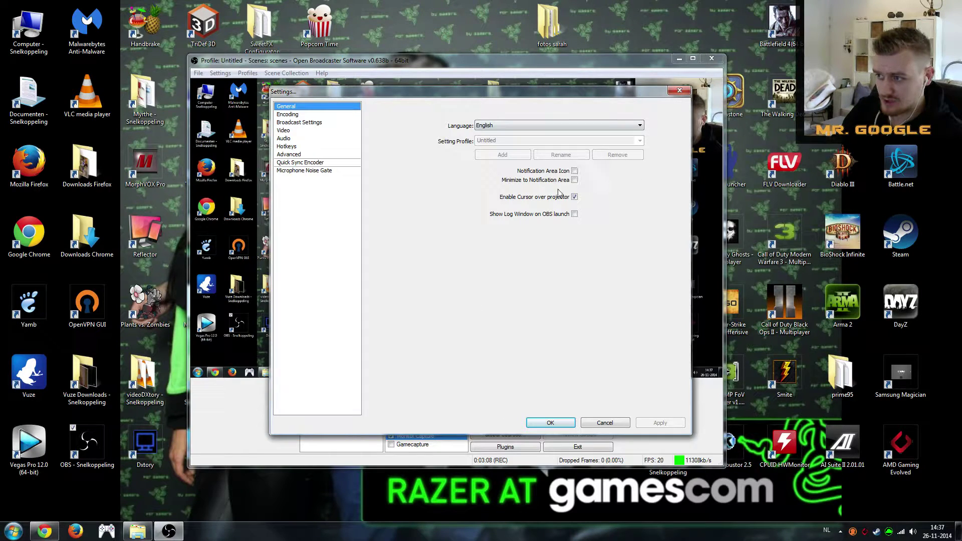
pyautogui.click(291, 115)
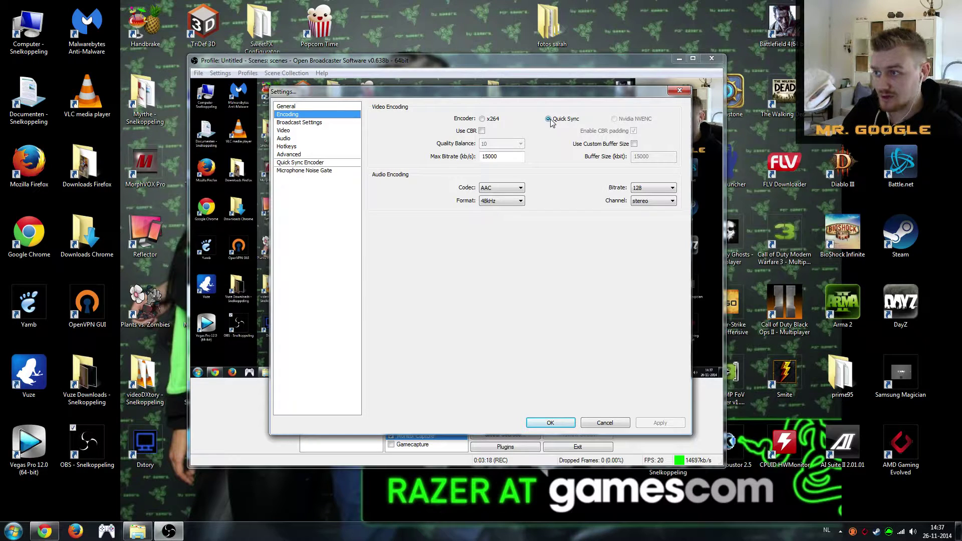
pyautogui.click(482, 119)
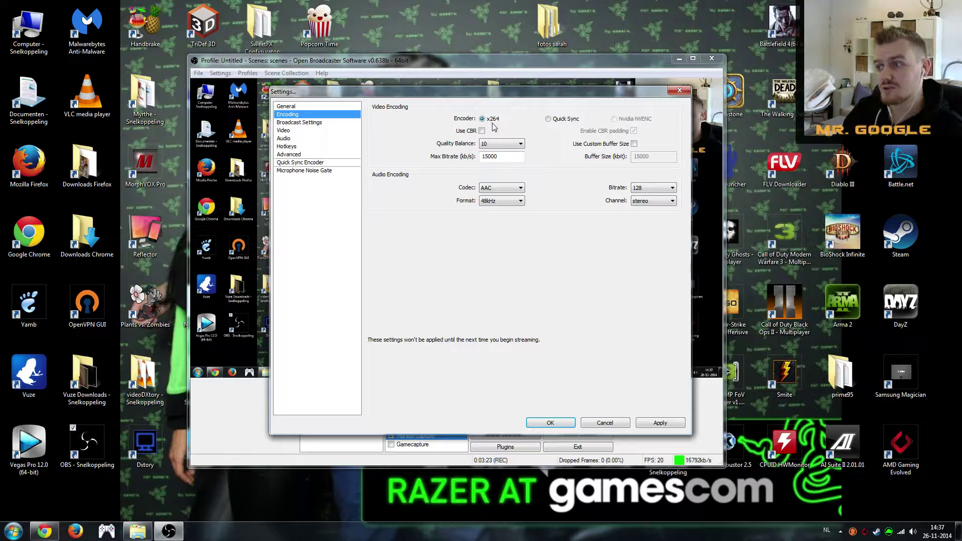
pyautogui.click(549, 120)
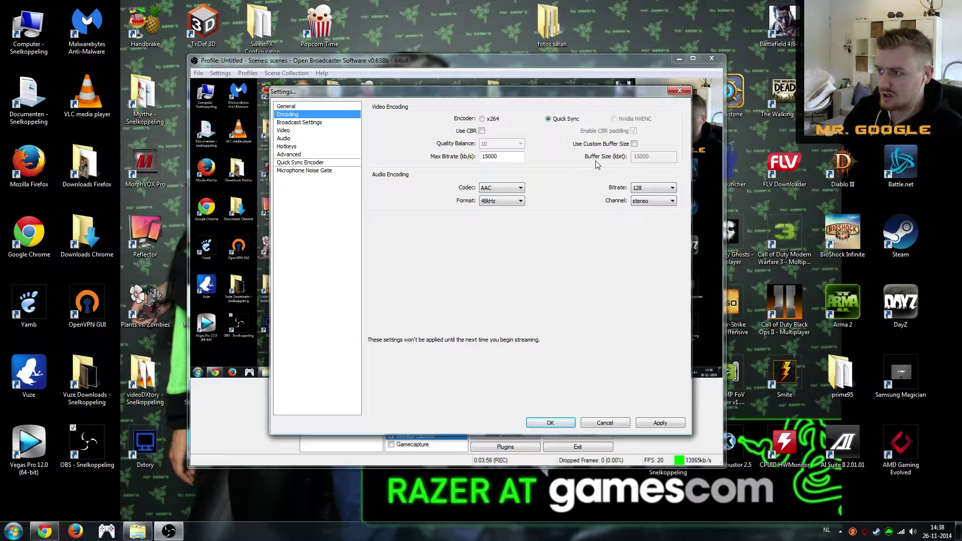
pyautogui.moveTo(505, 156)
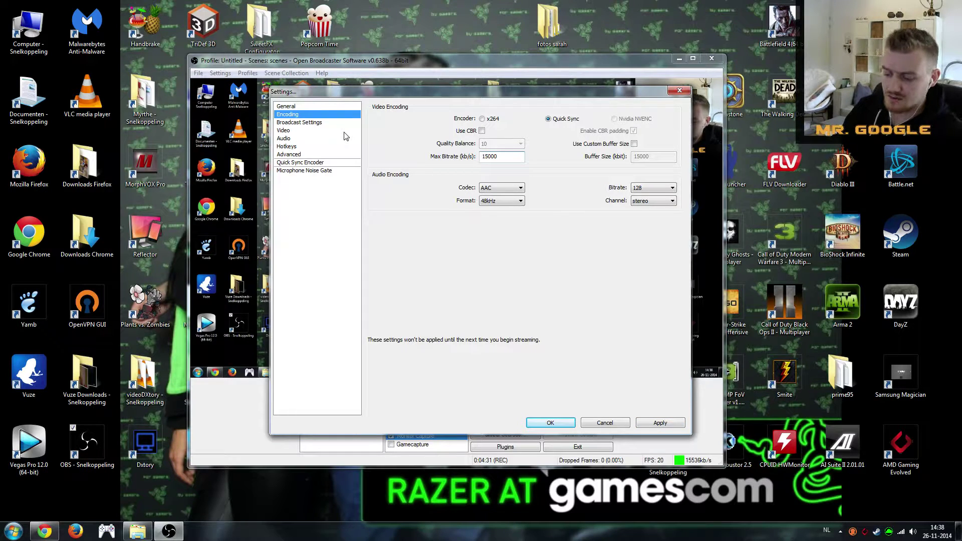
# - Discard the unsaved encoder change and keep the AMD Radeon HD 7900 Series video adapter
pyautogui.click(319, 123)
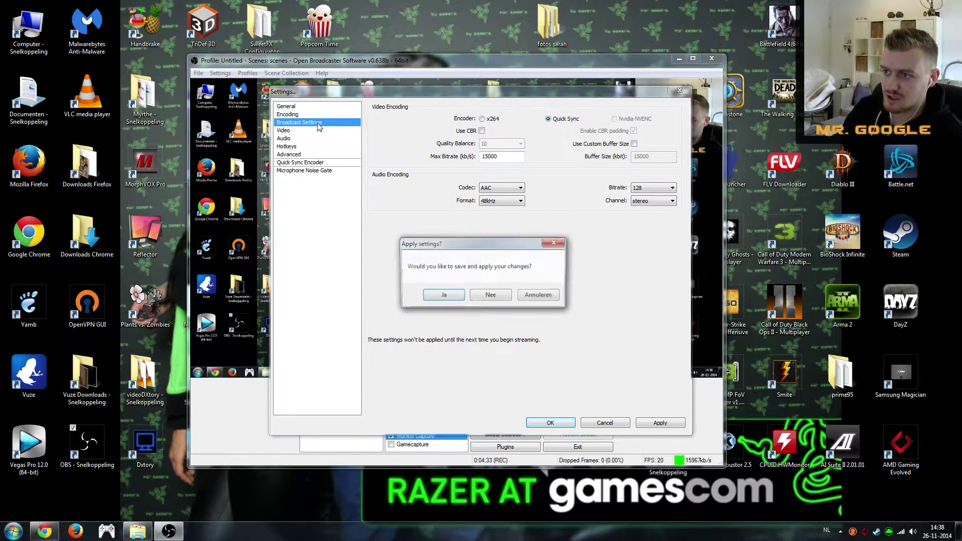
pyautogui.click(489, 296)
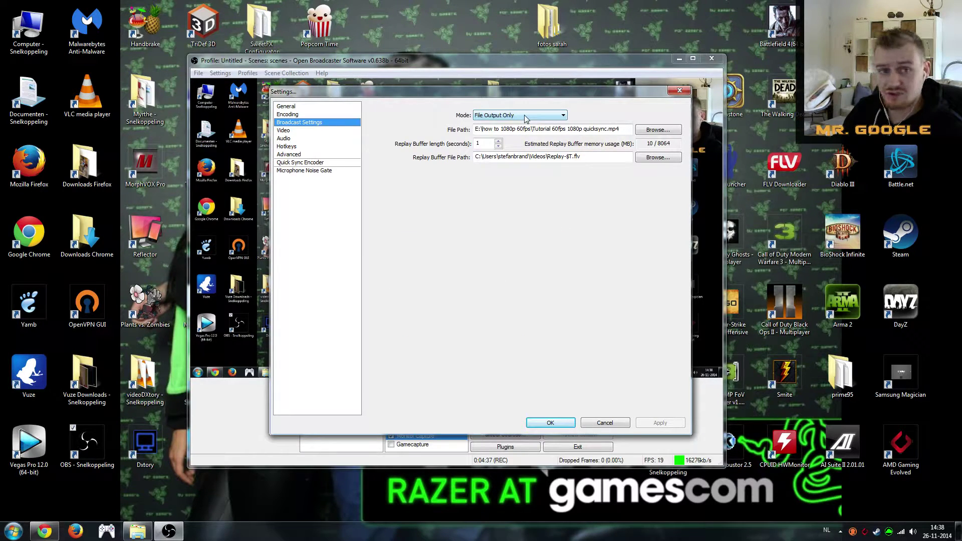
pyautogui.press('Down')
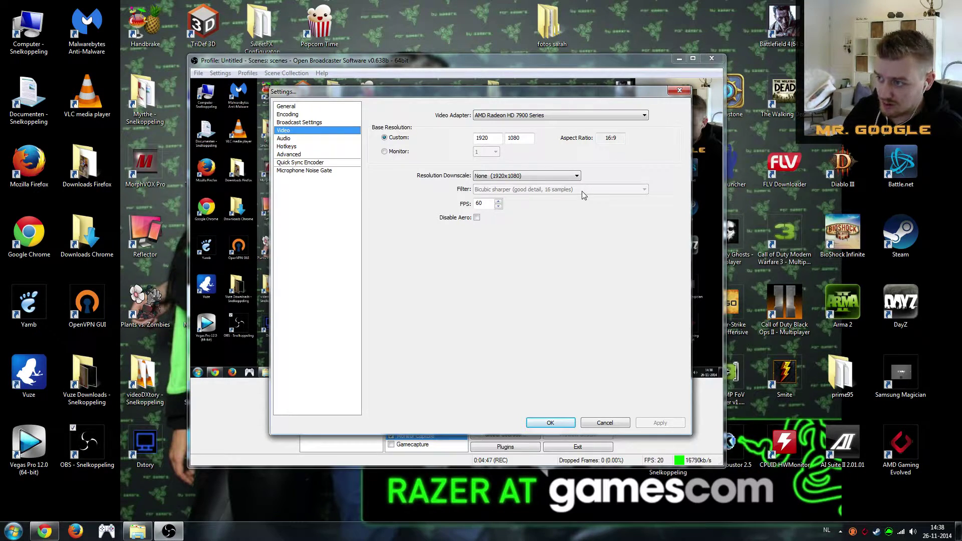
pyautogui.click(547, 115)
pyautogui.click(539, 124)
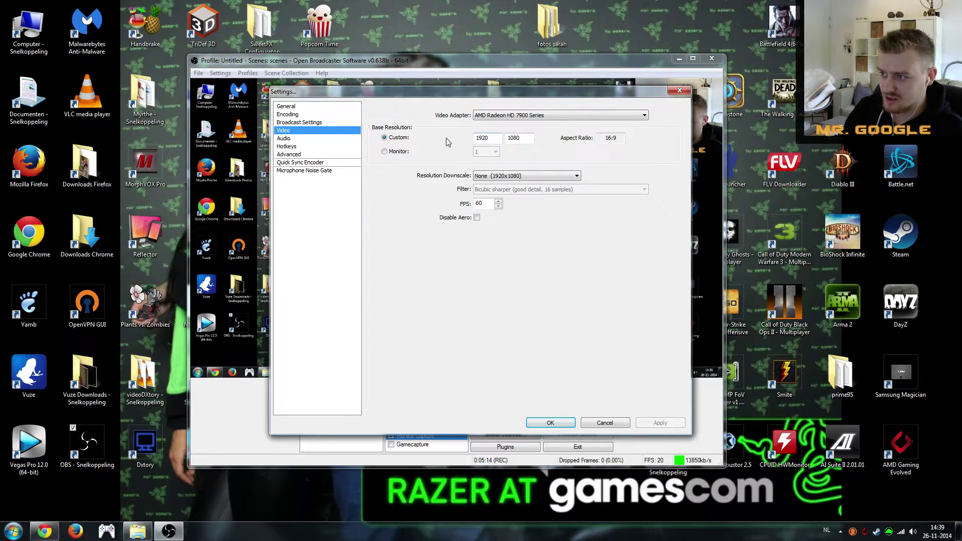
# - Keep 1920x1080 with no downscaling, set the frame rate to 60 FPS and apply
pyautogui.click(530, 177)
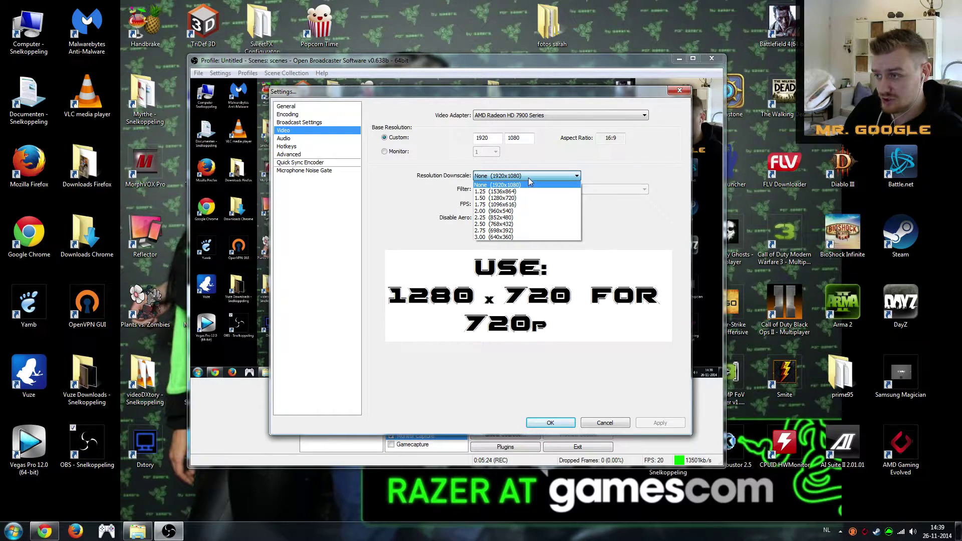
pyautogui.click(529, 178)
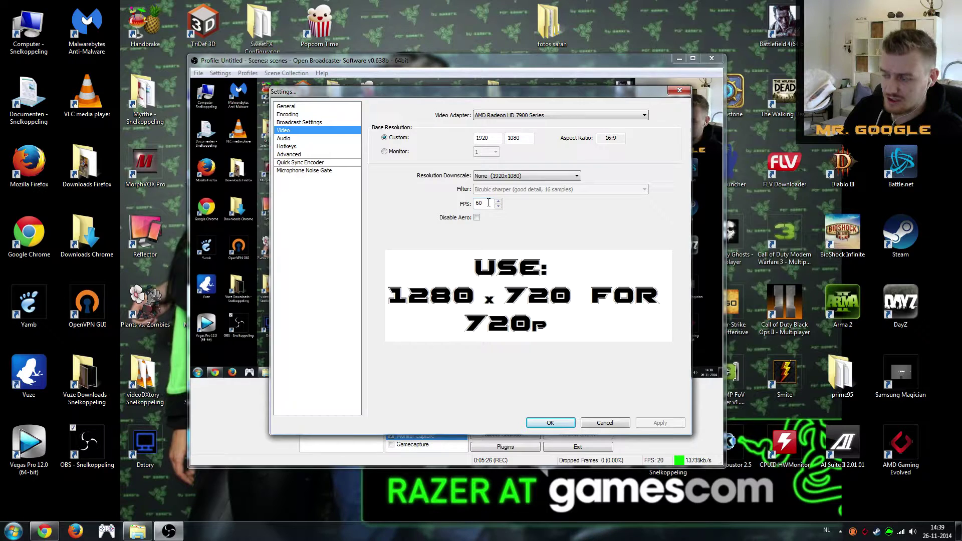
pyautogui.press('BackSpace')
pyautogui.press('BackSpace')
pyautogui.write('50')
pyautogui.moveTo(487, 203); pyautogui.dragTo(439, 204)
pyautogui.write('60')
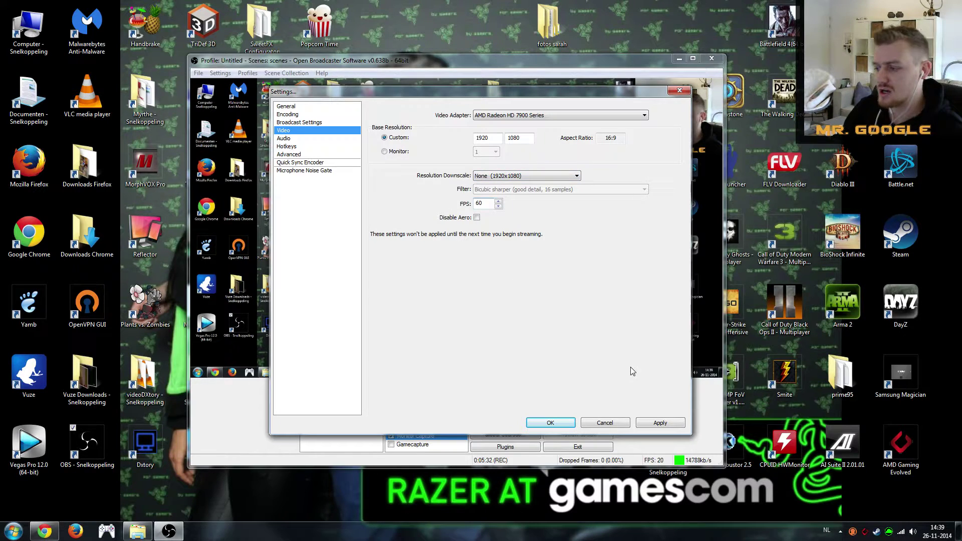
pyautogui.click(661, 423)
pyautogui.click(284, 138)
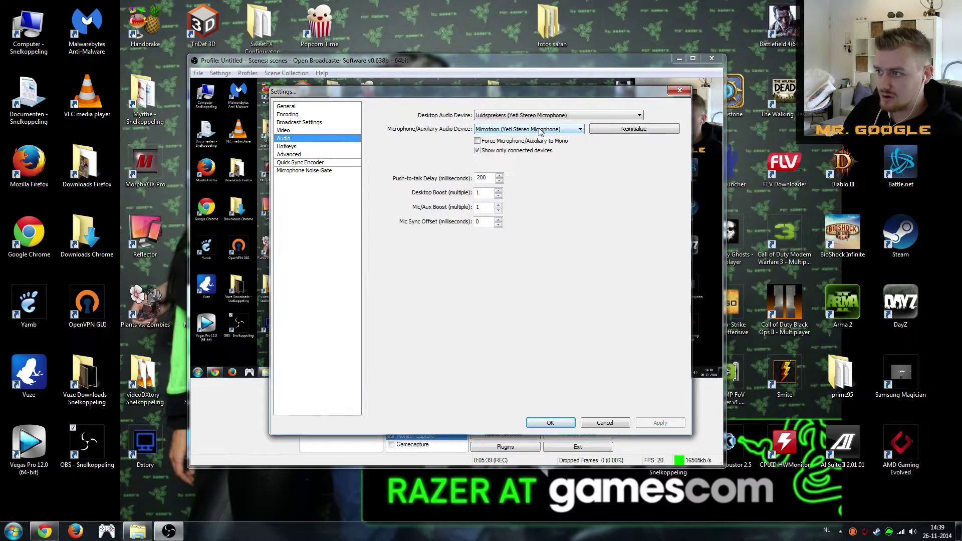
# - On the Advanced page, keep the Quick Sync preset at 1 (Best Quality)
pyautogui.click(294, 155)
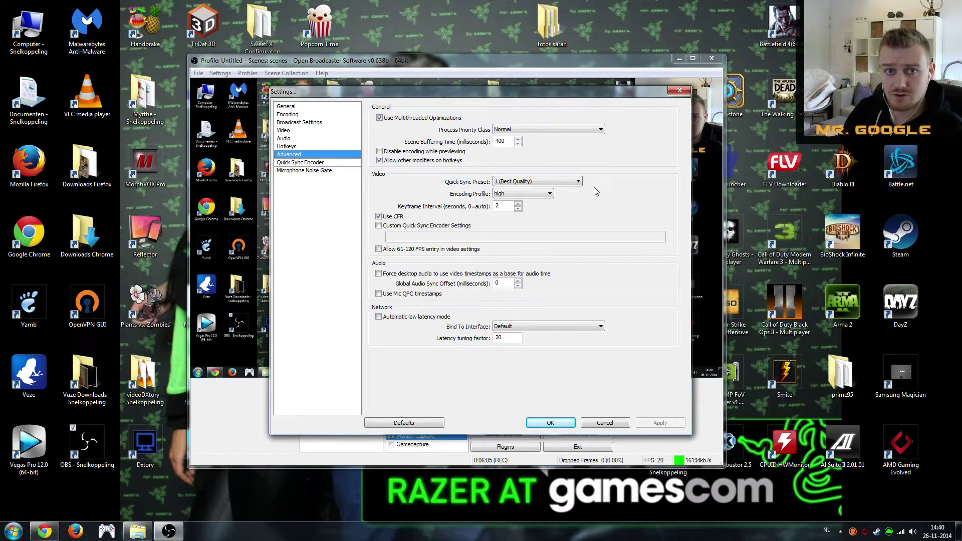
pyautogui.click(547, 183)
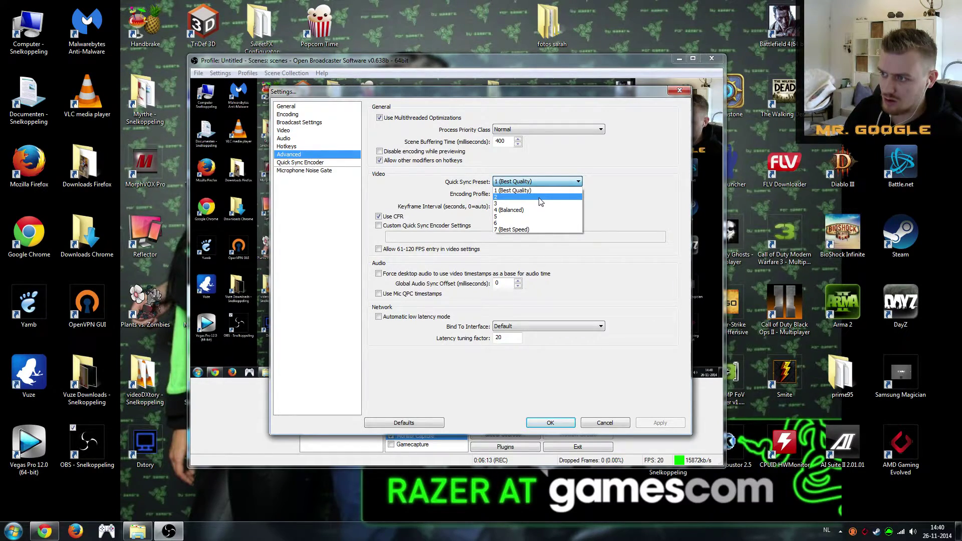
pyautogui.click(601, 190)
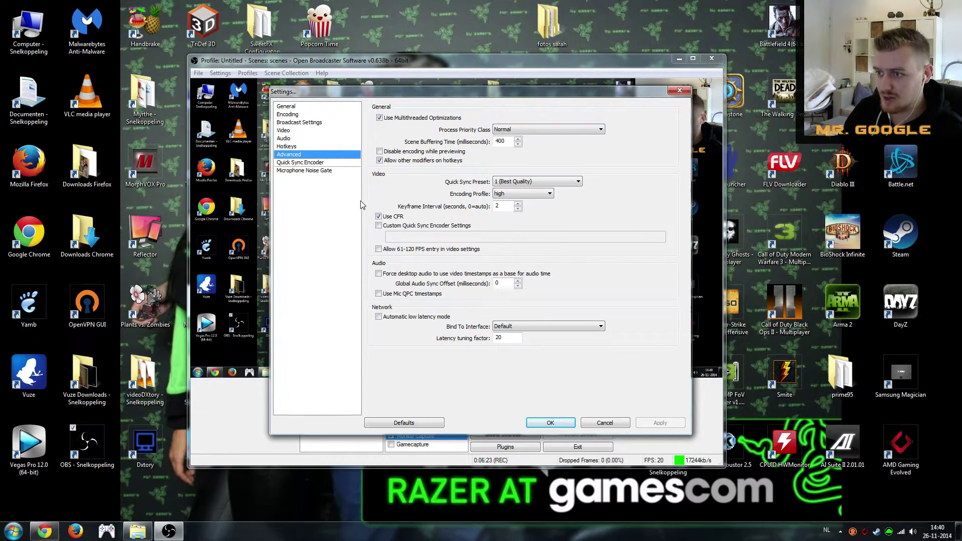
# - Toggle custom Quick Sync encoder parameters on and off, then close Settings without saving
pyautogui.click(324, 163)
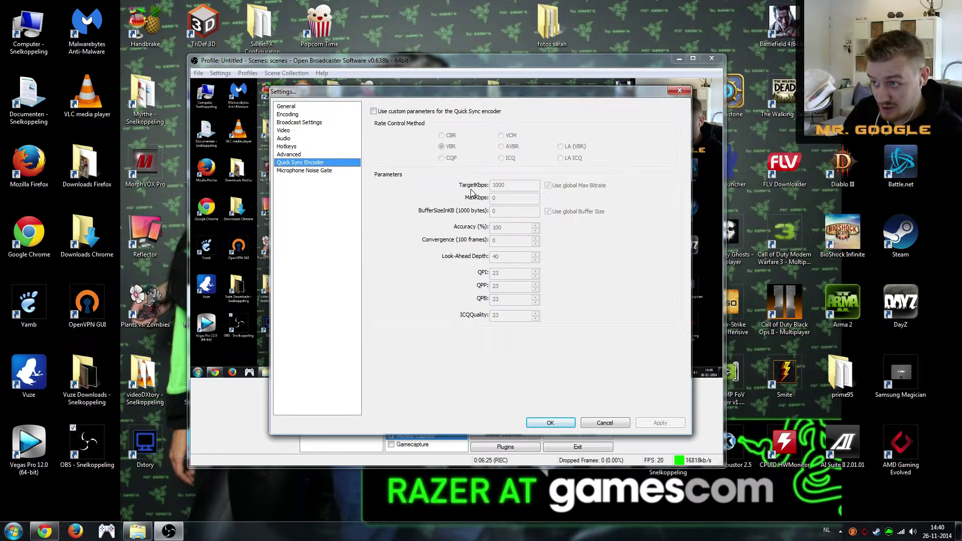
pyautogui.click(373, 111)
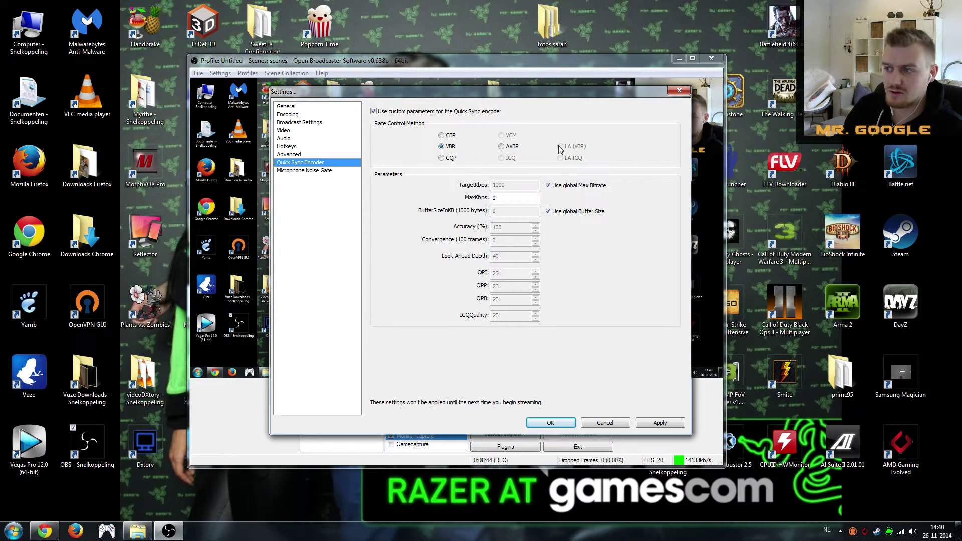
pyautogui.click(423, 111)
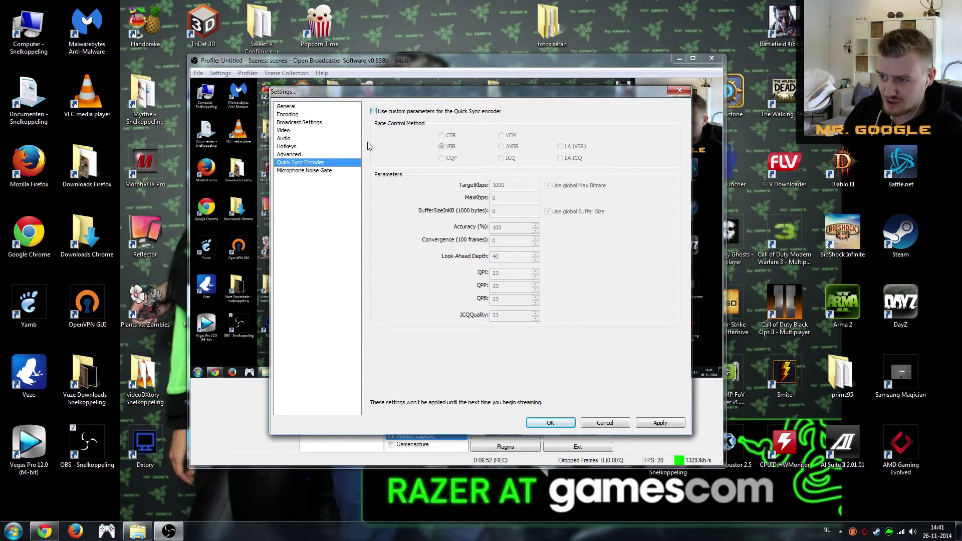
pyautogui.click(332, 171)
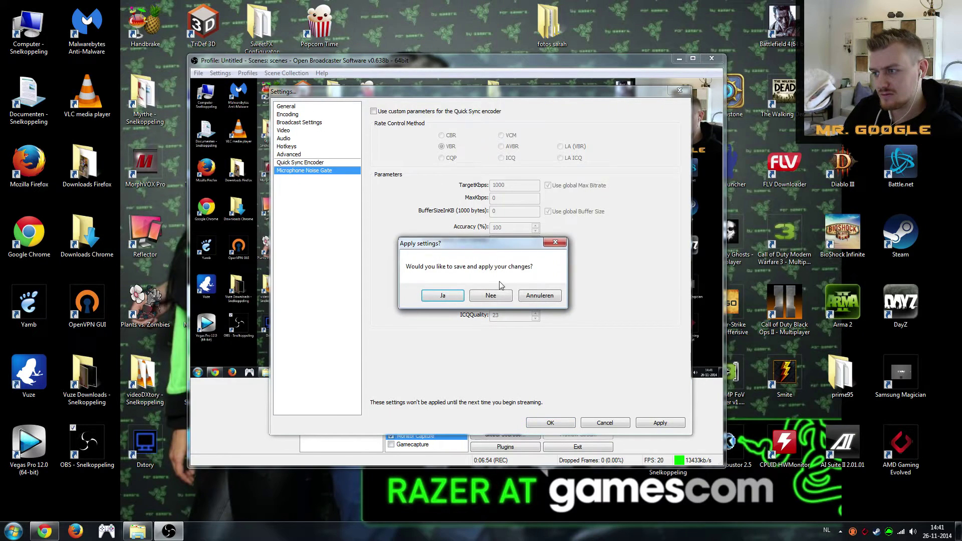
pyautogui.click(491, 296)
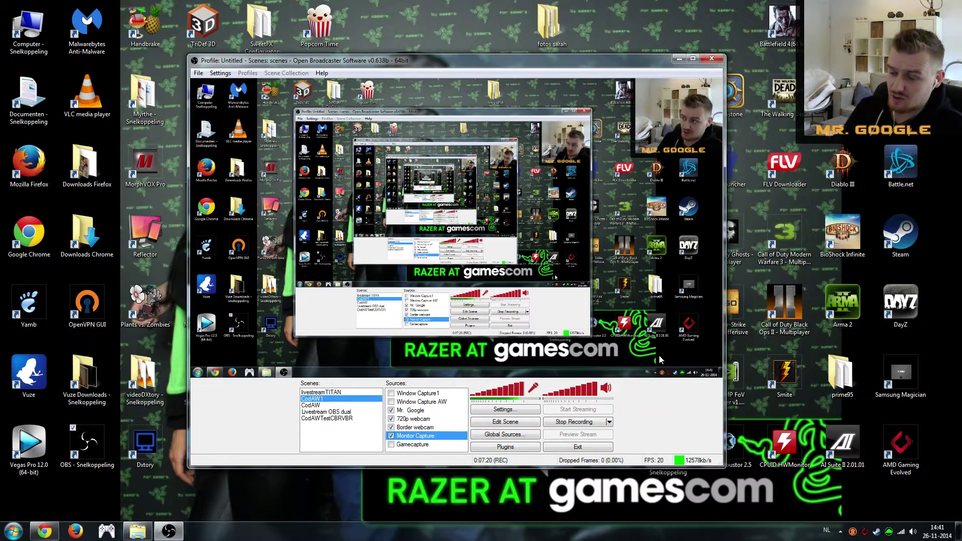
pyautogui.click(44, 531)
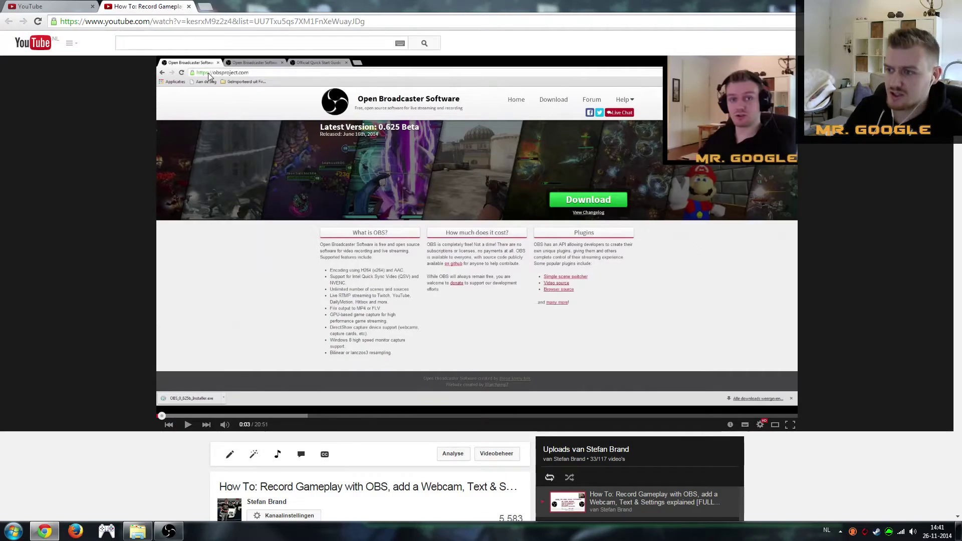
# - Switch to the YouTube channel's Videos page listing the gameplay uploads
pyautogui.hotkey('ctrl', '1')
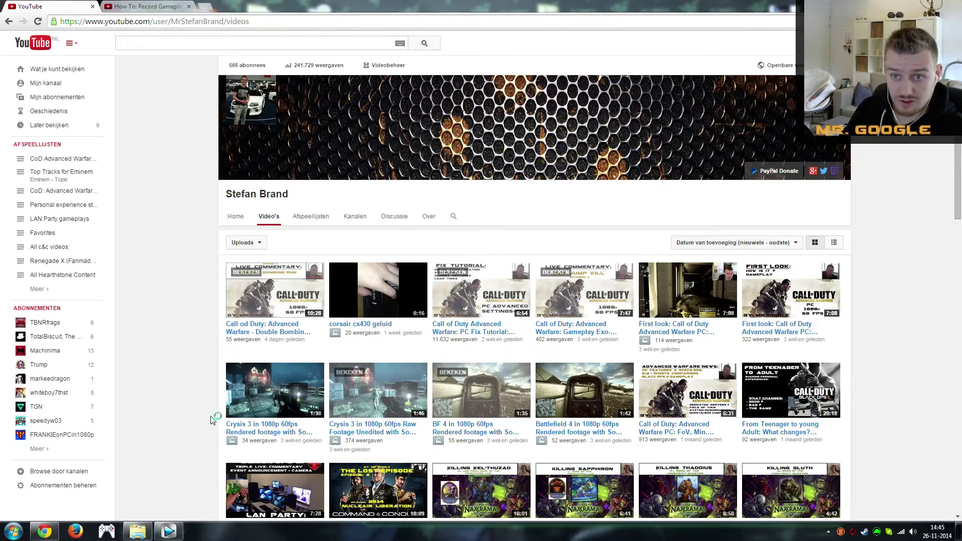
# - Disable resampling on the long gameplay event on video track 4 via Switches
pyautogui.click(168, 531)
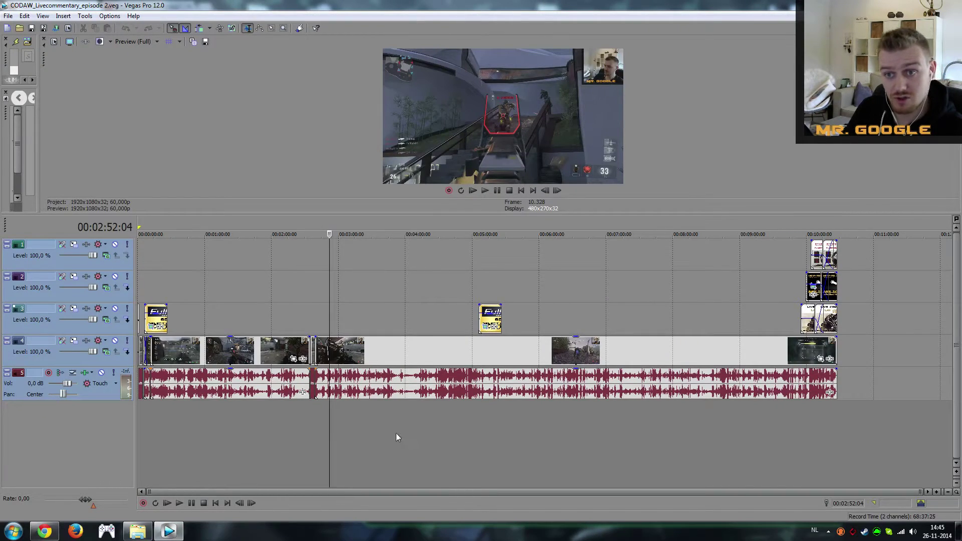
pyautogui.click(245, 361)
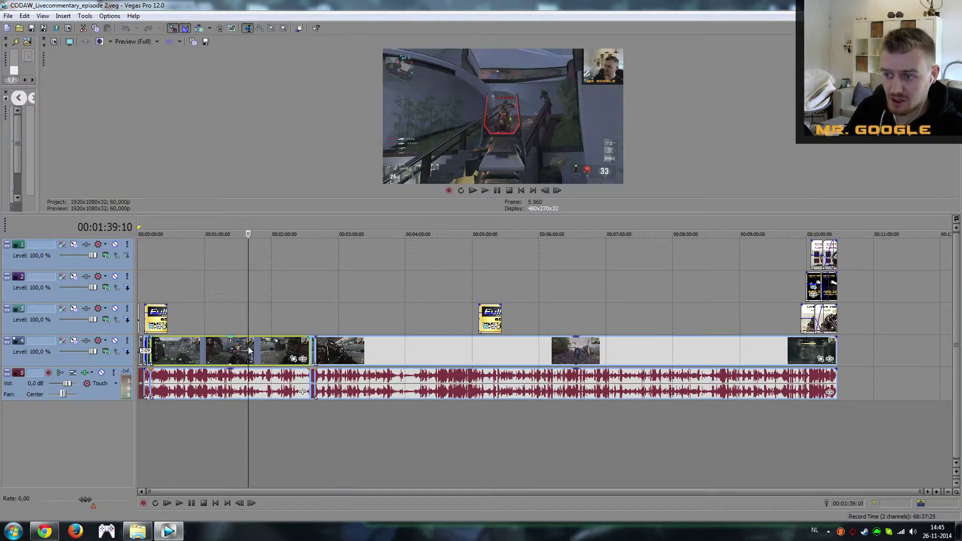
pyautogui.click(707, 356)
pyautogui.rightClick(491, 348)
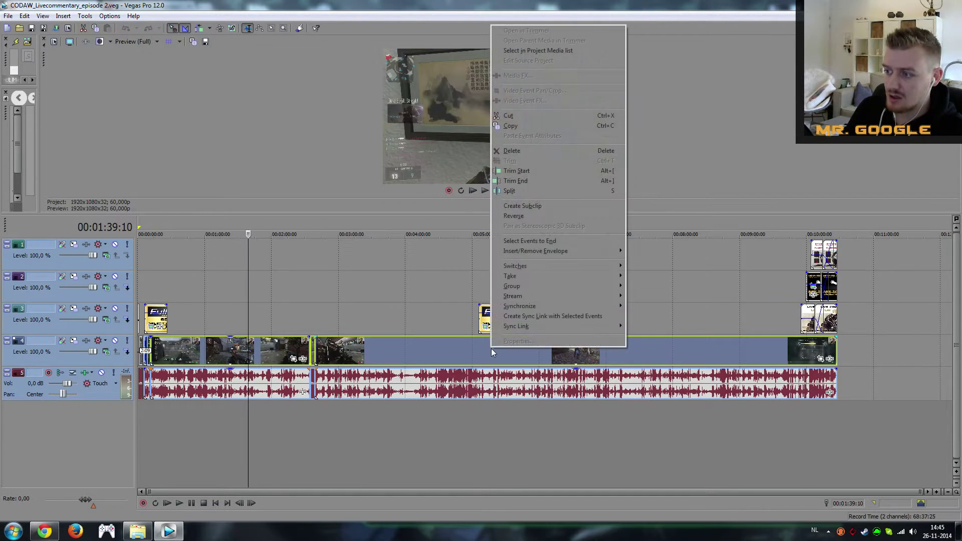
pyautogui.moveTo(555, 269)
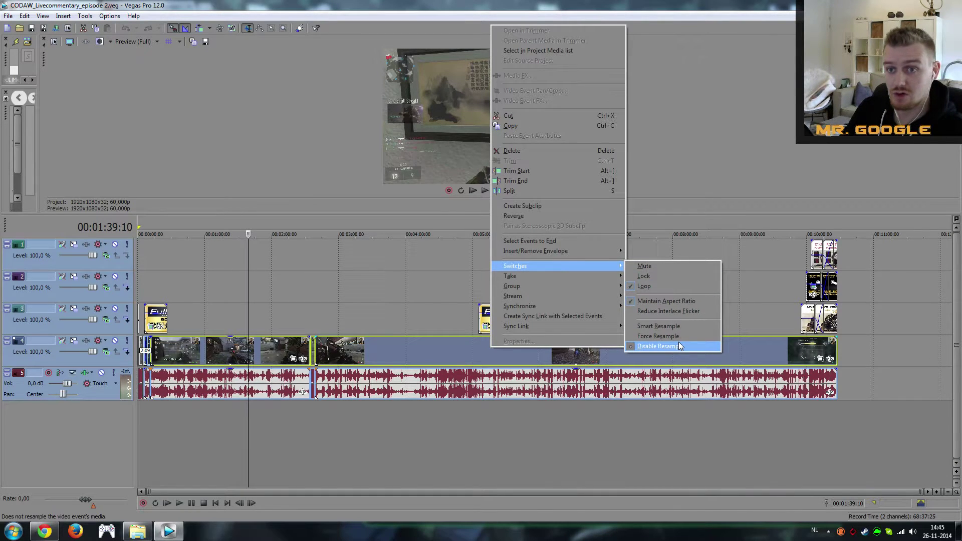
pyautogui.click(546, 335)
pyautogui.click(414, 431)
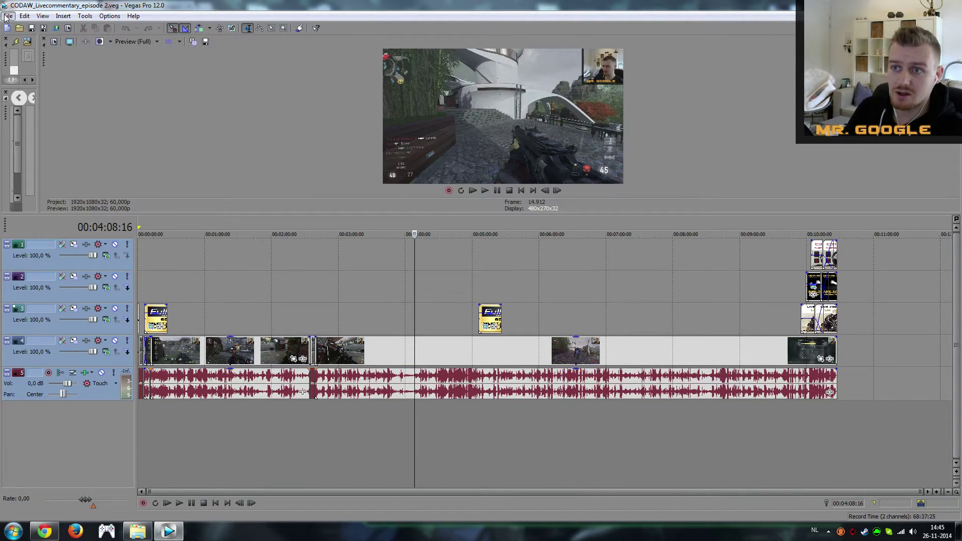
pyautogui.click(8, 16)
# - In Render As, select the Sony AVC/MVC Tutorial 60-fps1080p template and customize it
pyautogui.click(74, 89)
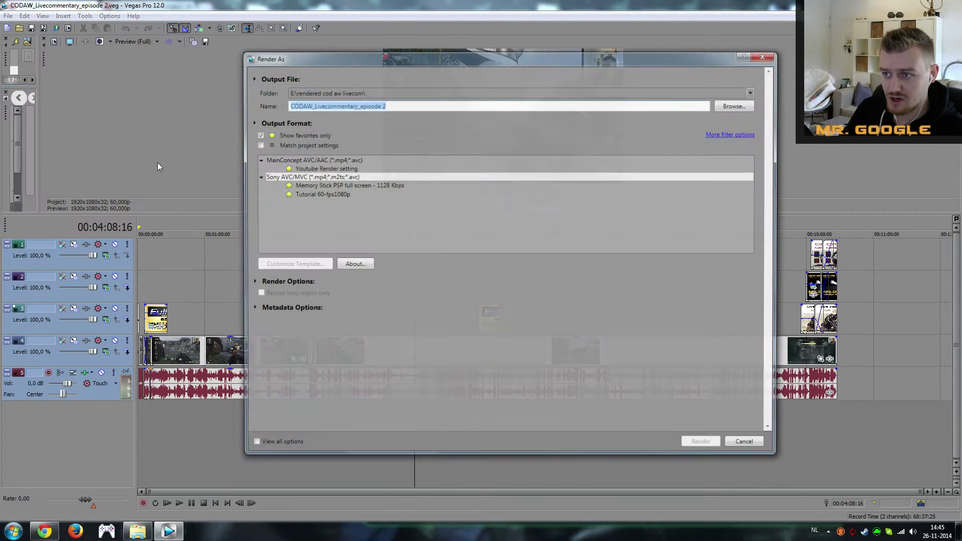
pyautogui.click(317, 195)
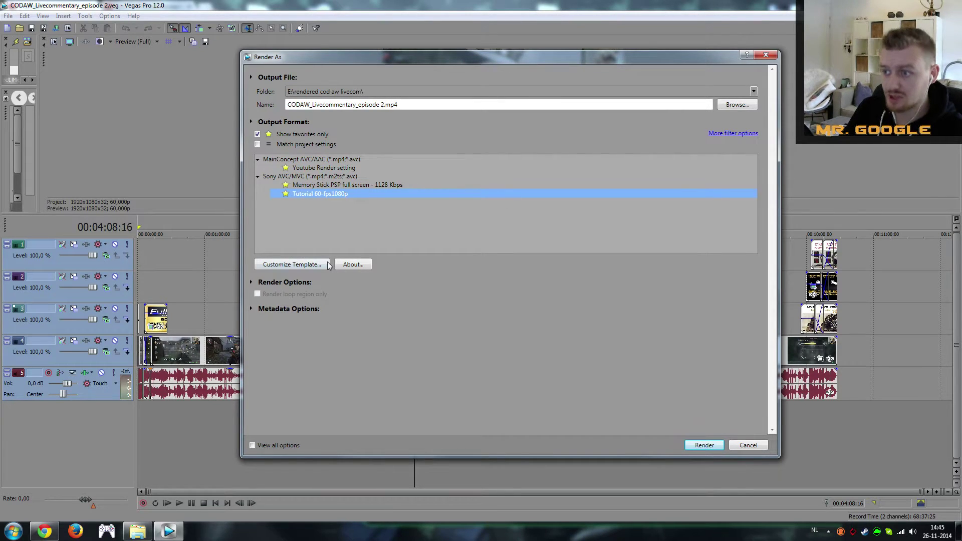
pyautogui.click(343, 186)
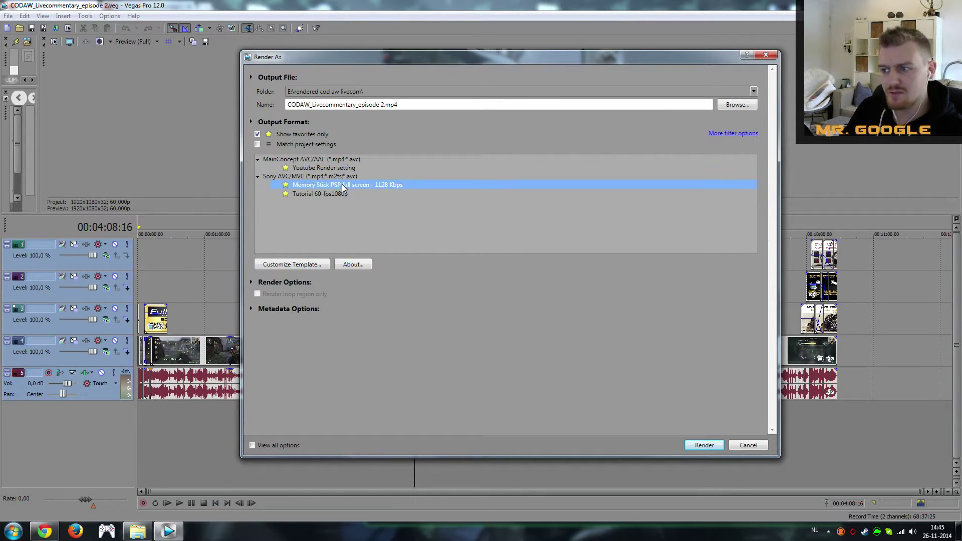
pyautogui.click(311, 195)
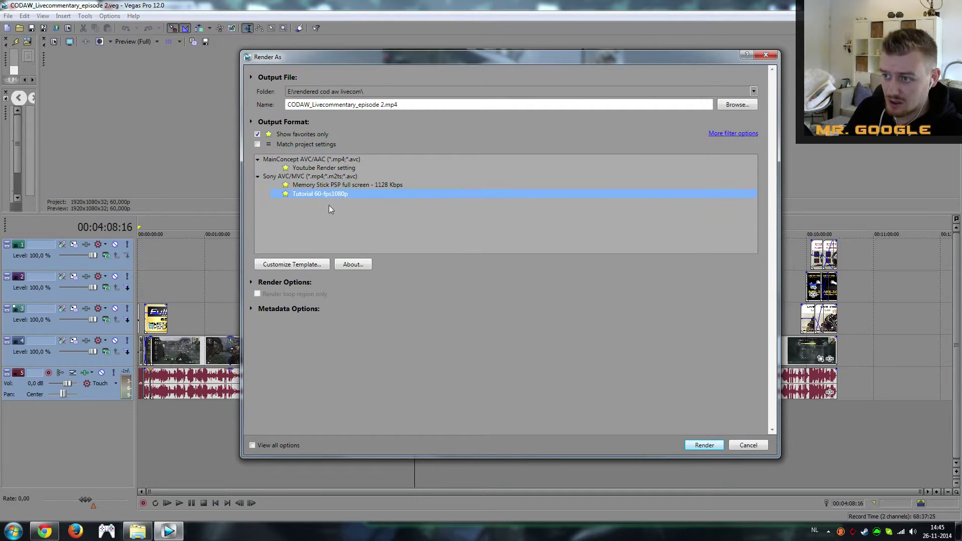
pyautogui.click(300, 266)
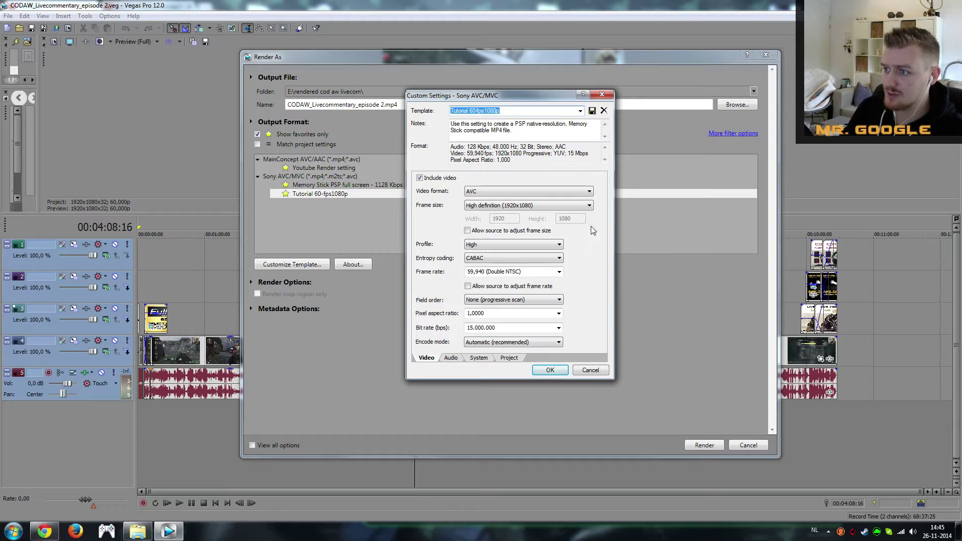
pyautogui.click(518, 190)
pyautogui.click(519, 191)
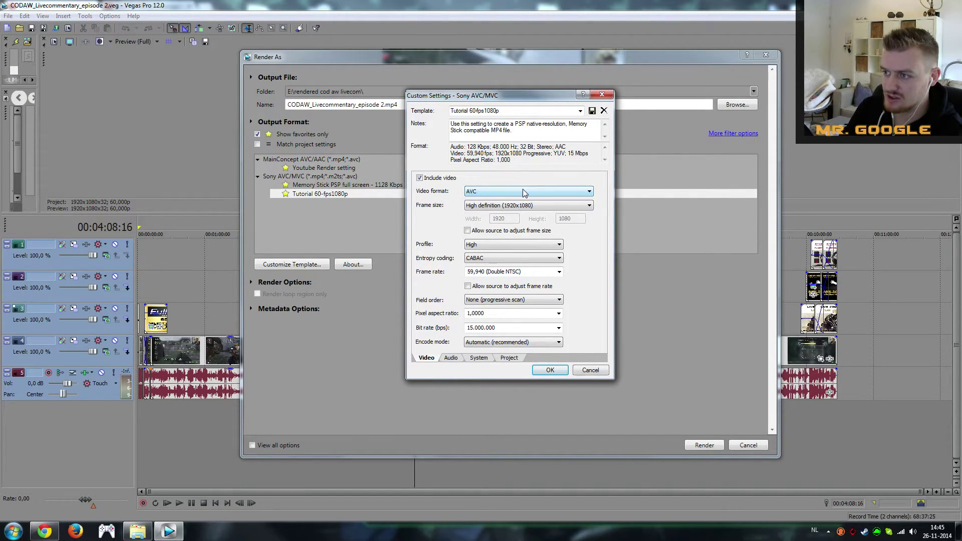
pyautogui.click(527, 206)
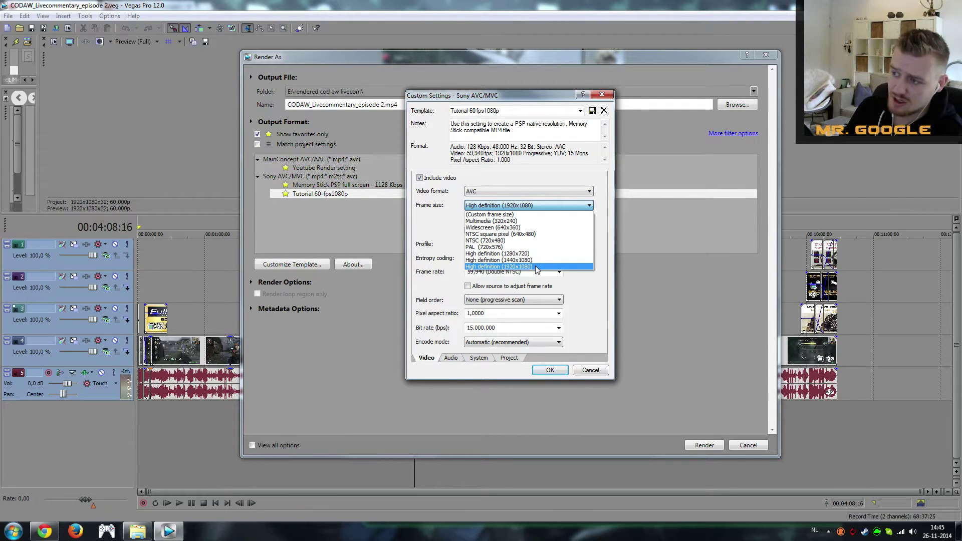
pyautogui.click(558, 209)
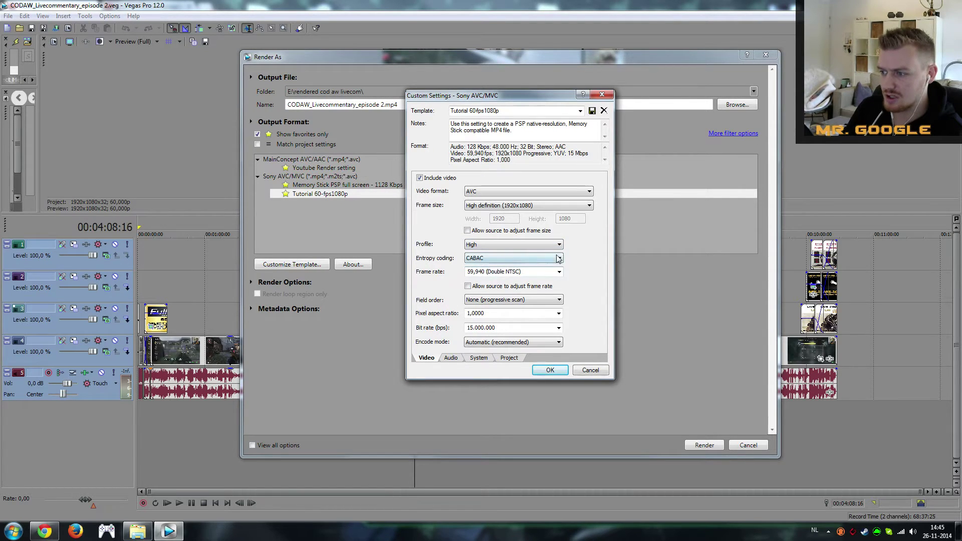
pyautogui.click(559, 272)
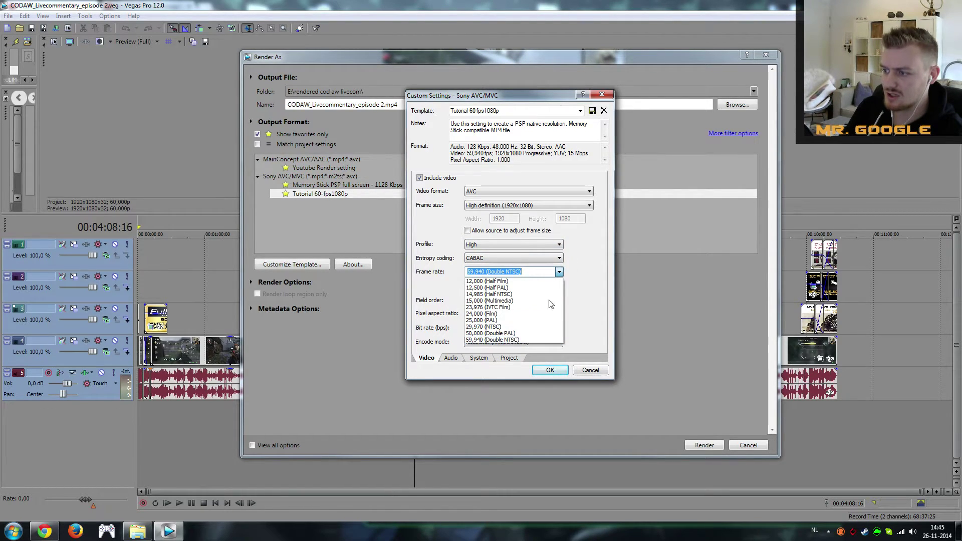
pyautogui.click(557, 274)
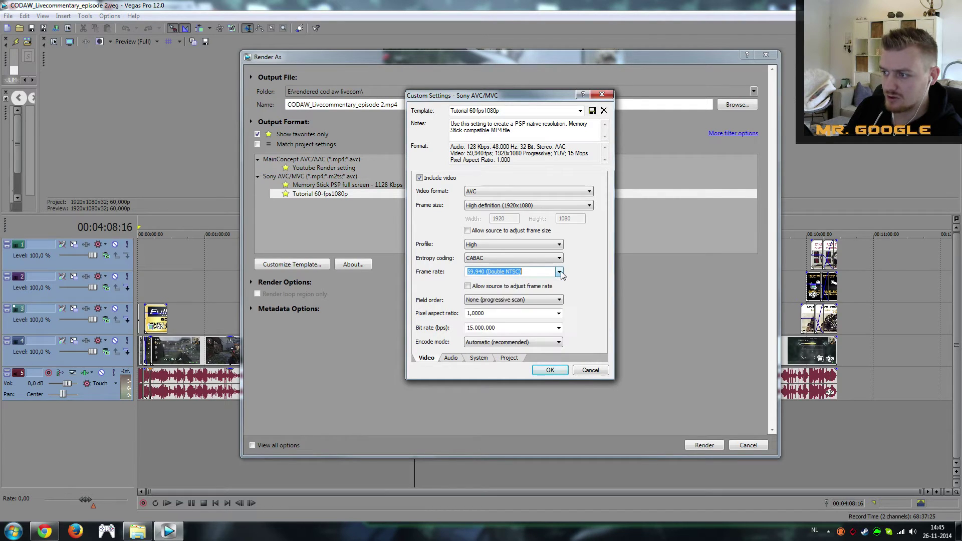
pyautogui.doubleClick(477, 329)
pyautogui.click(476, 330)
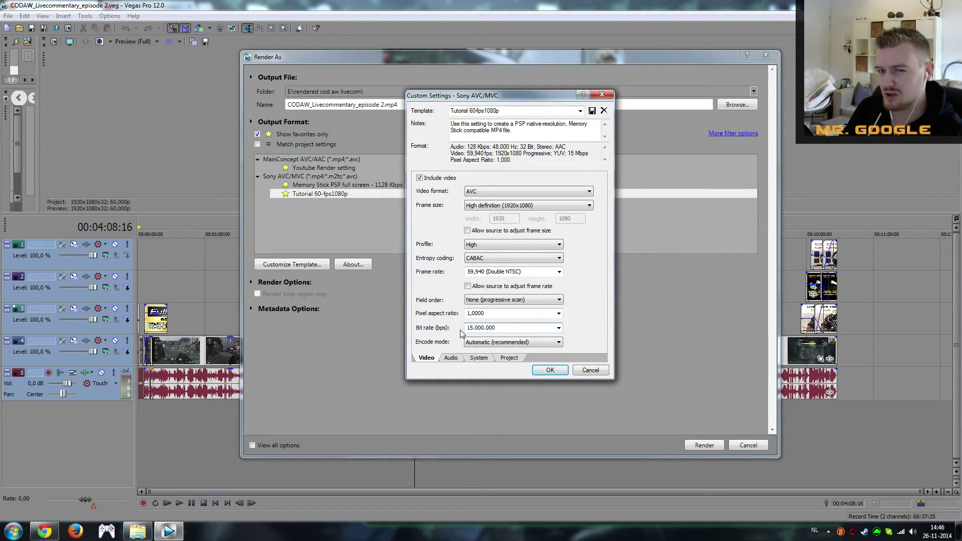
pyautogui.click(451, 359)
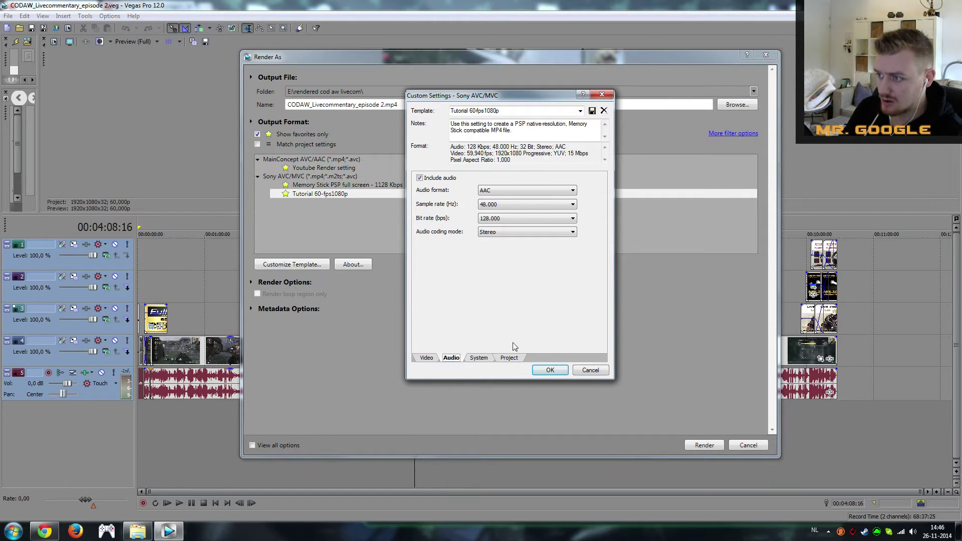
# - Keep the audio sample rate at 48,000 Hz and review the Project settings
pyautogui.click(504, 206)
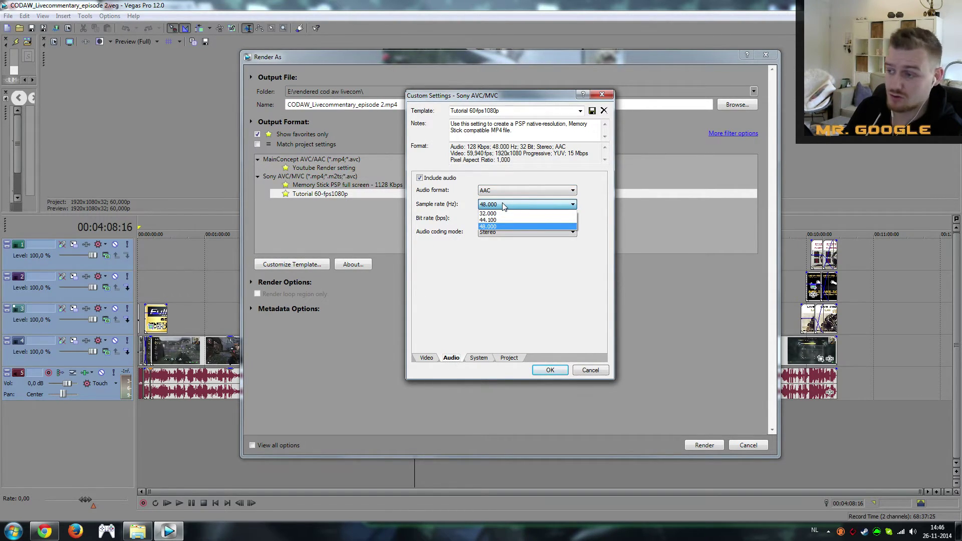
pyautogui.click(502, 203)
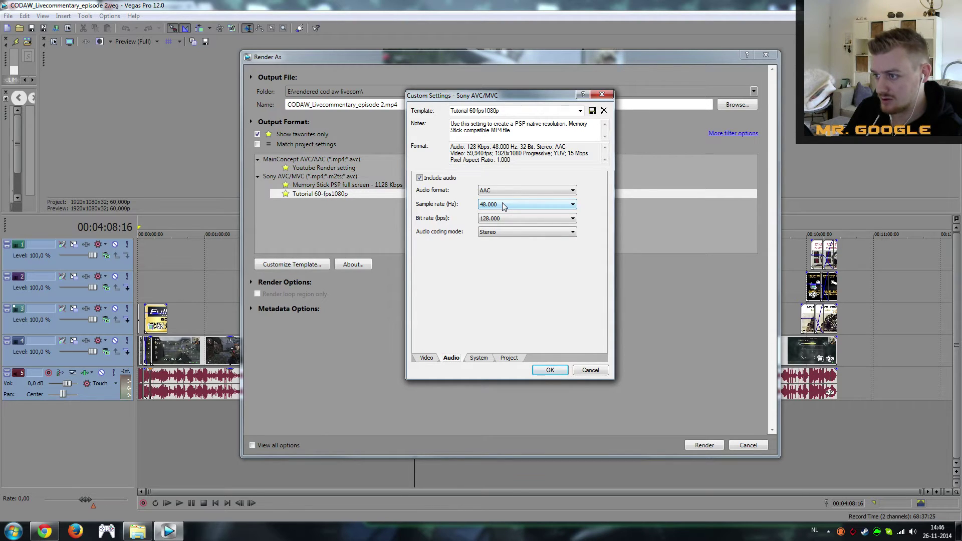
pyautogui.click(509, 357)
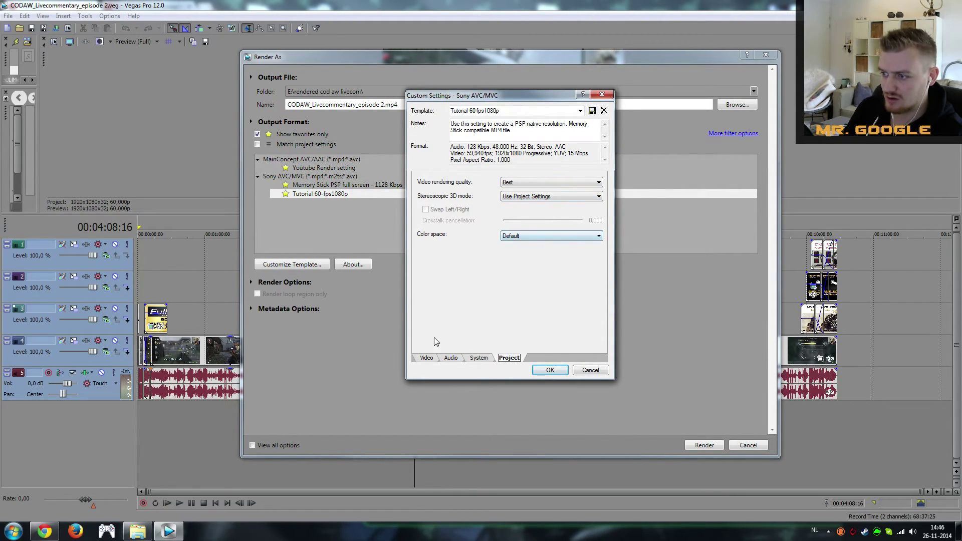
pyautogui.click(434, 359)
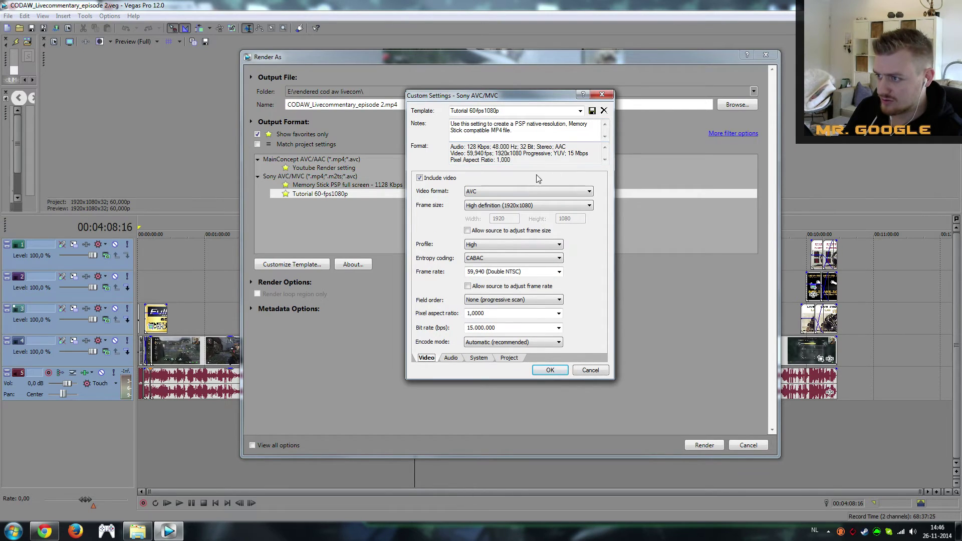
# - Name the template 'Tutorial 60-fps1080p', save it, and confirm with OK
pyautogui.click(516, 110)
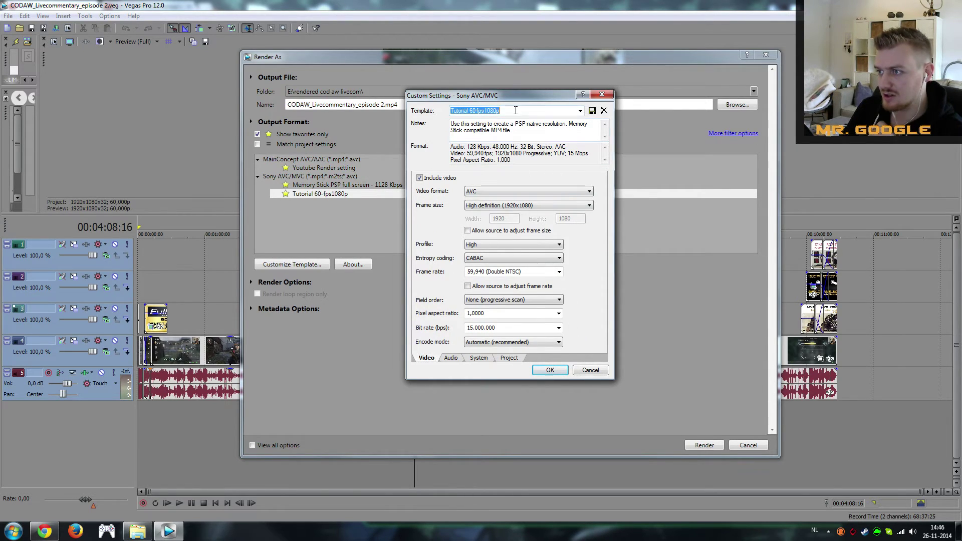
pyautogui.click(477, 110)
pyautogui.write('-')
pyautogui.hotkey('shift', 'End')
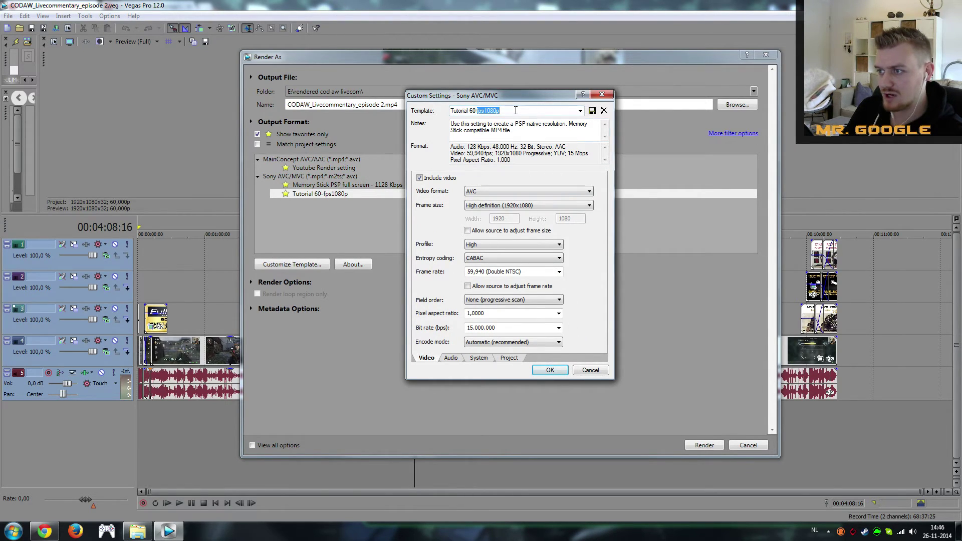
pyautogui.click(593, 111)
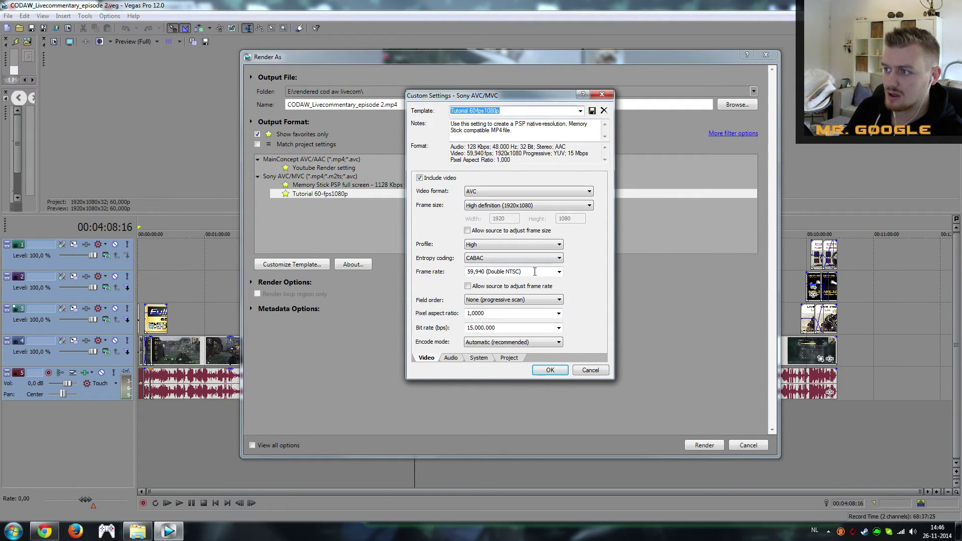
pyautogui.click(589, 371)
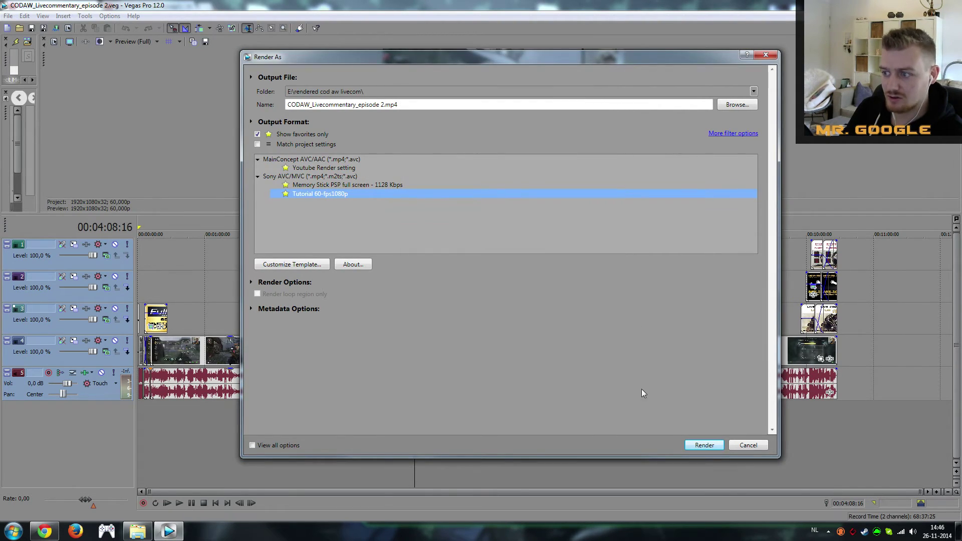
pyautogui.click(707, 446)
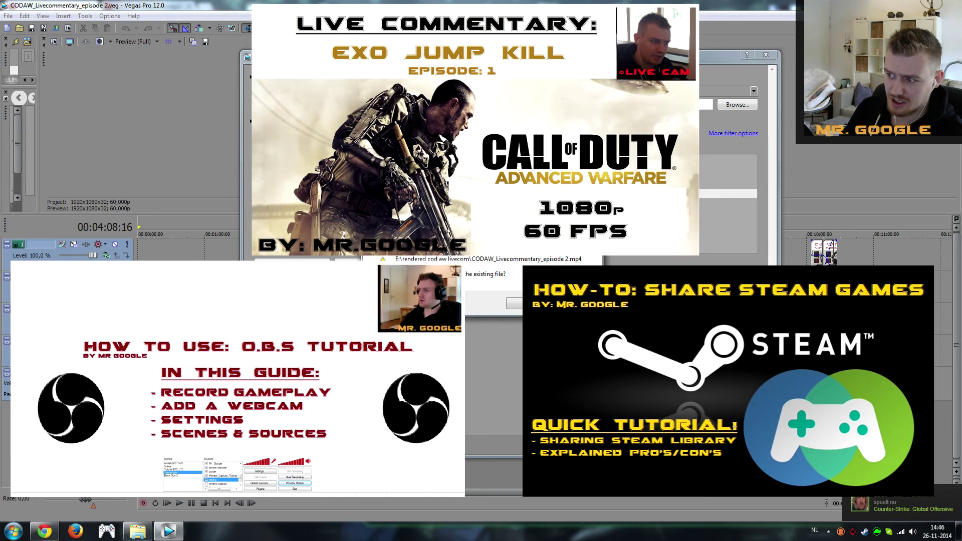
pyautogui.press('Return')
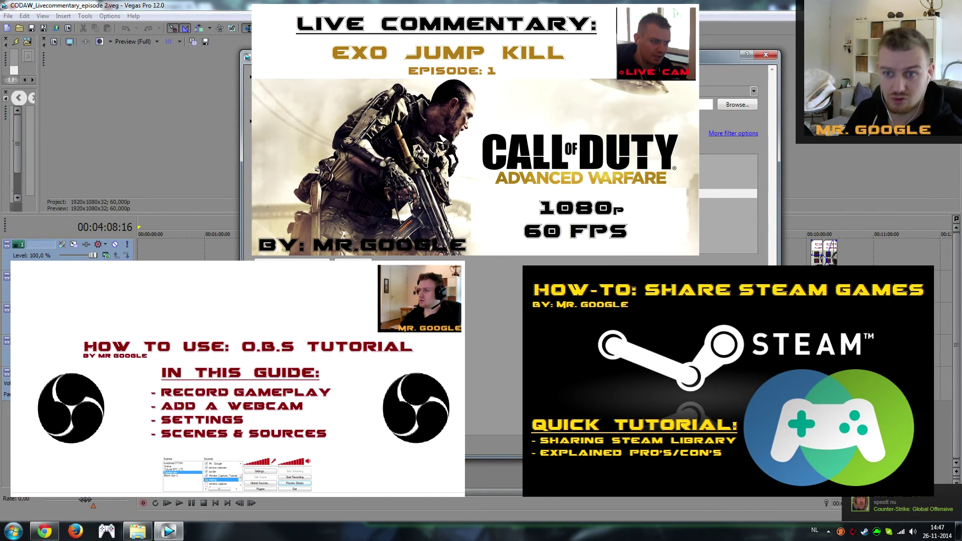